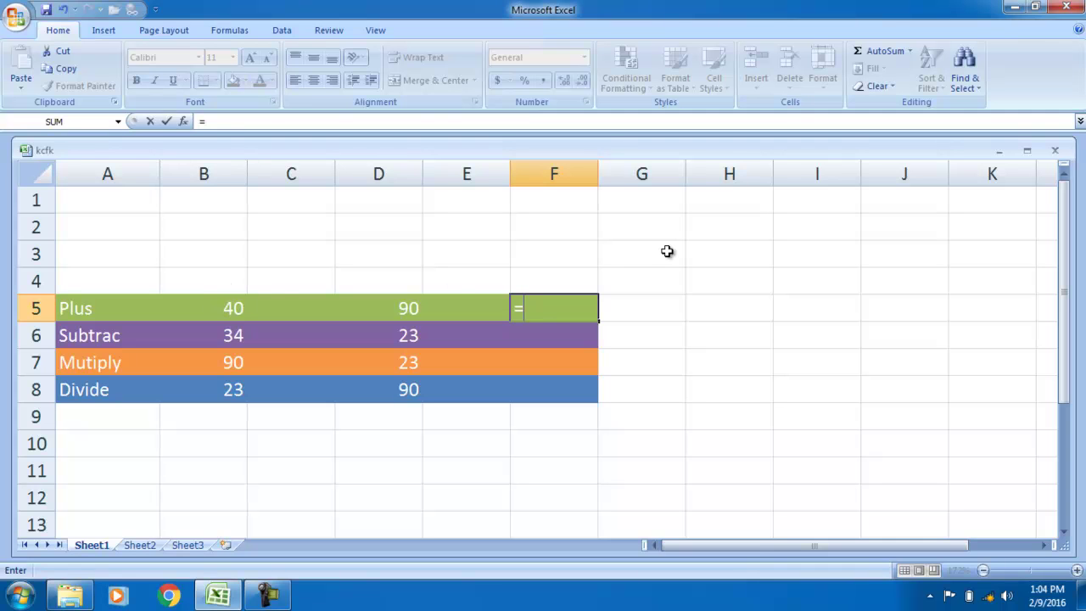
Step: Complete the addition formula =B5+D5 in cell F5 of the Plus row
{"action": "type", "text": "b5"}
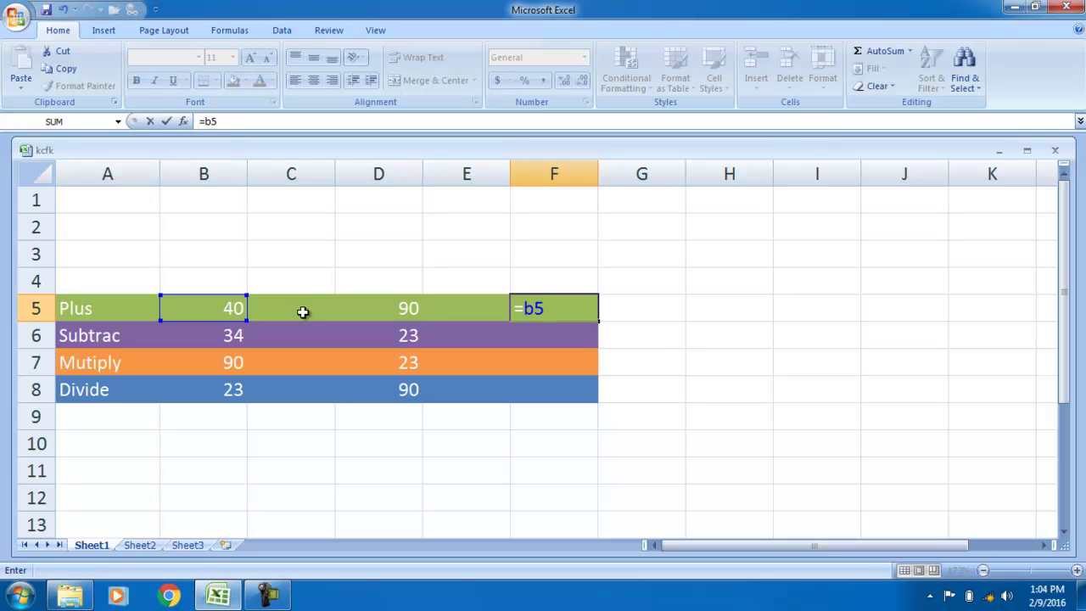
{"action": "type", "text": "+"}
{"action": "left_click", "coordinate": [374, 311]}
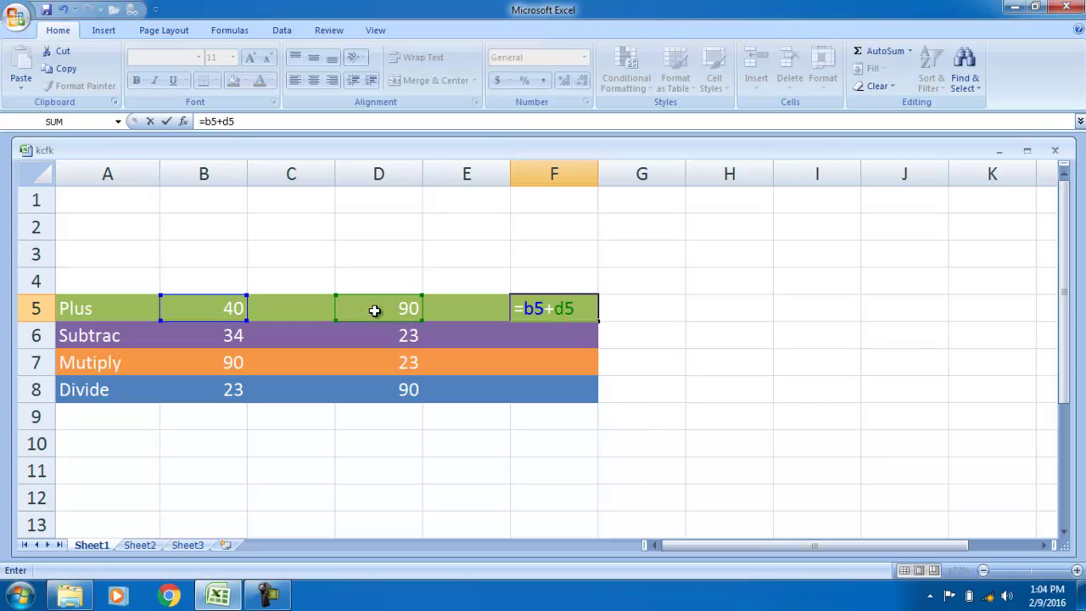
{"action": "key", "text": "BackSpace"}
{"action": "type", "text": "6"}
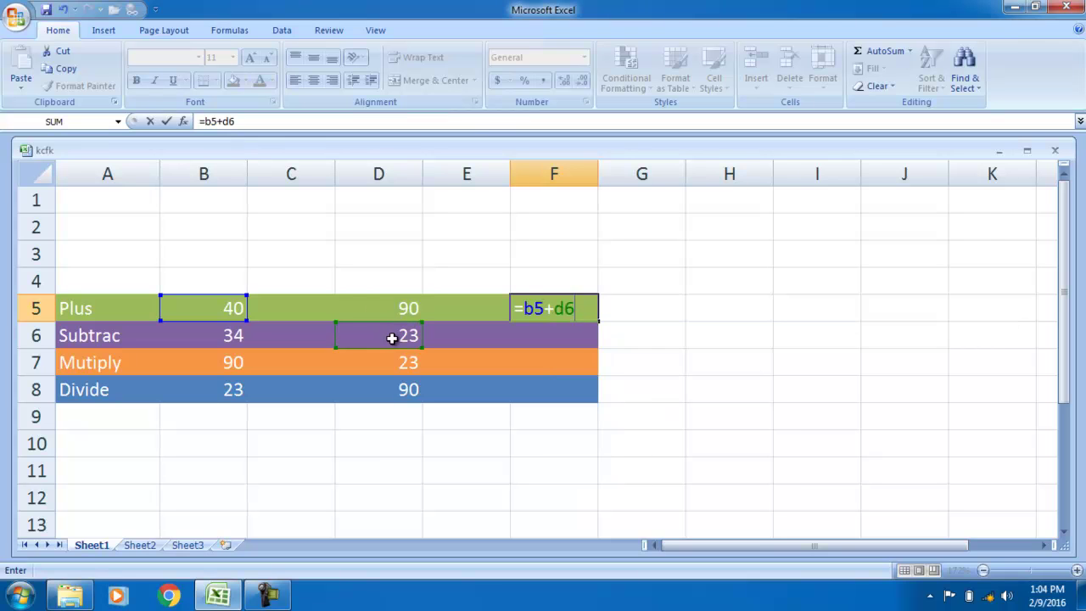
{"action": "left_click", "coordinate": [400, 318]}
{"action": "key", "text": "Return"}
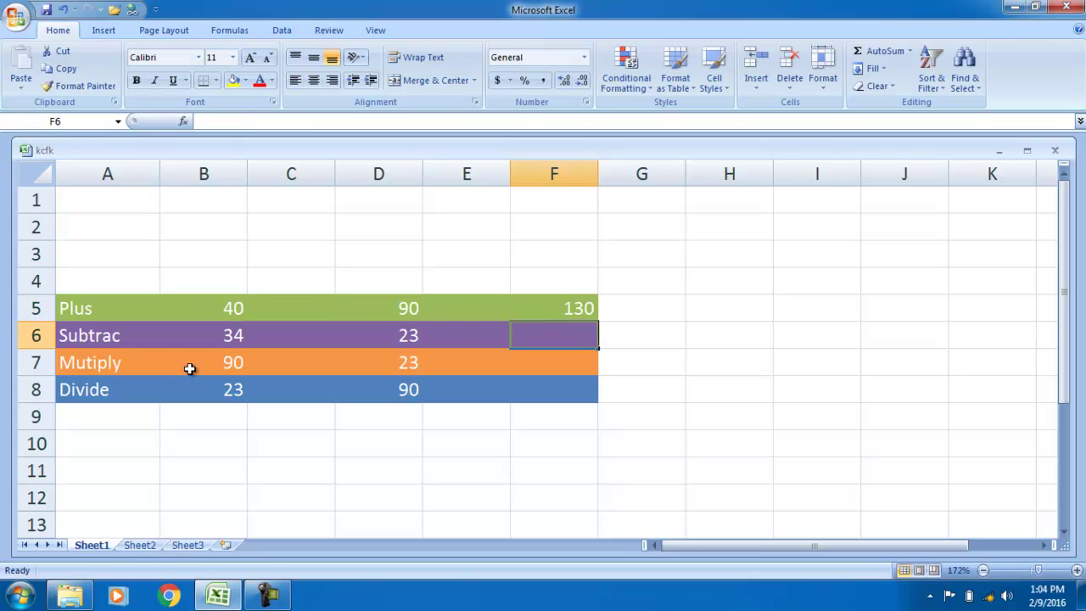
{"action": "double_click", "coordinate": [572, 311]}
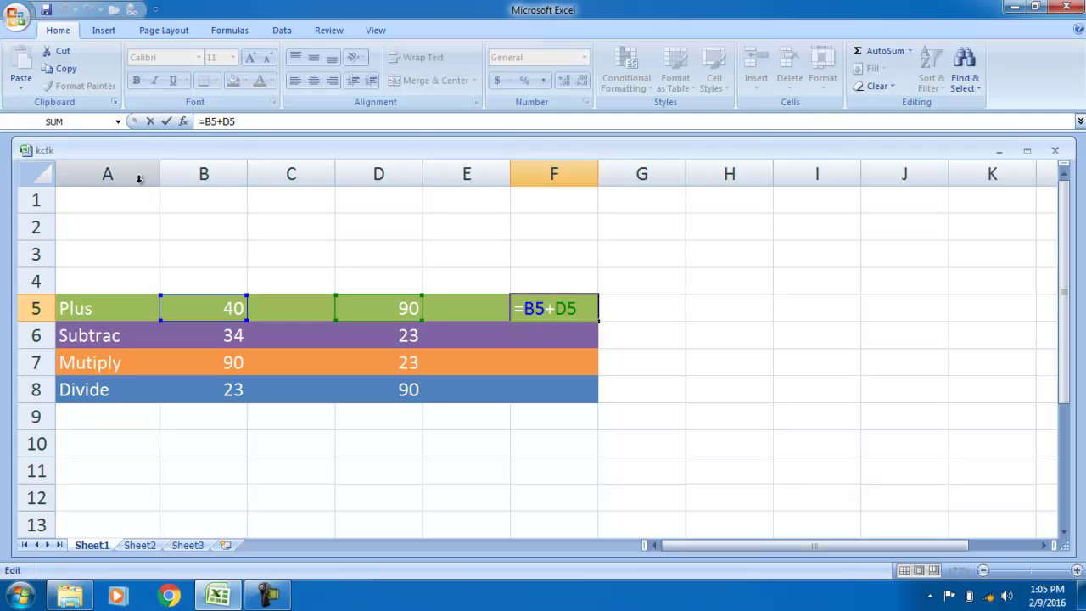
{"action": "key", "text": "Return"}
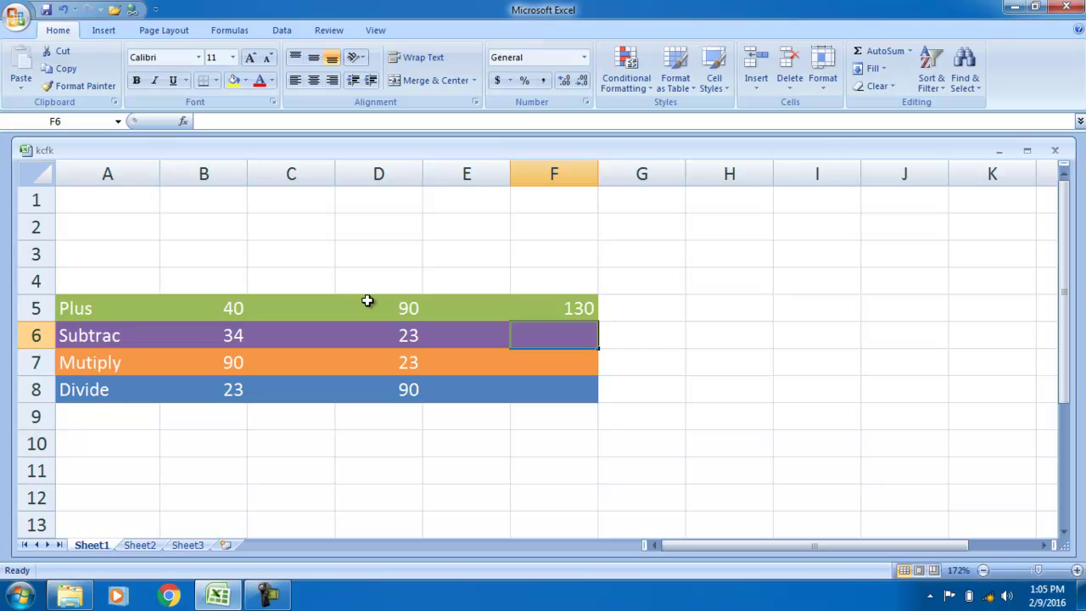
Step: Enter the subtraction formula =b6-d6 in cell F6 of the Subtrac row
{"action": "type", "text": "="}
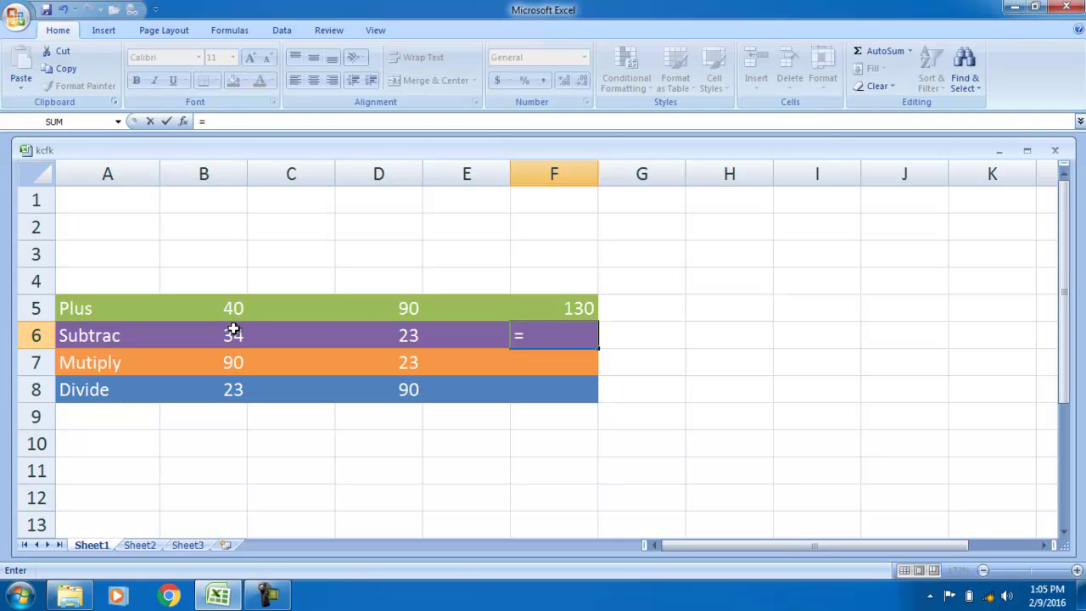
{"action": "type", "text": "b6"}
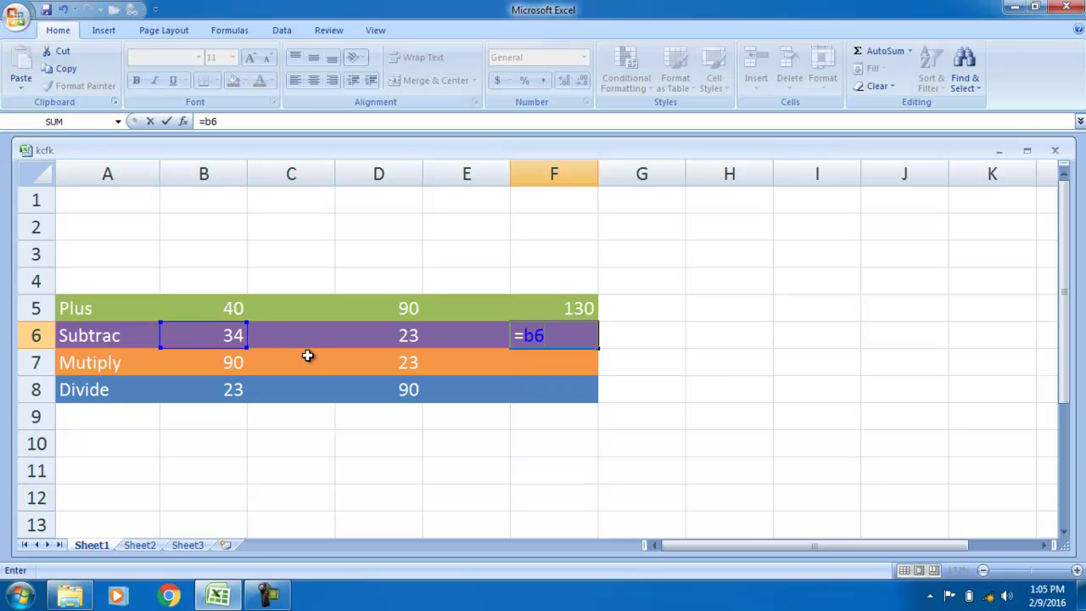
{"action": "type", "text": "-"}
{"action": "left_click", "coordinate": [381, 338]}
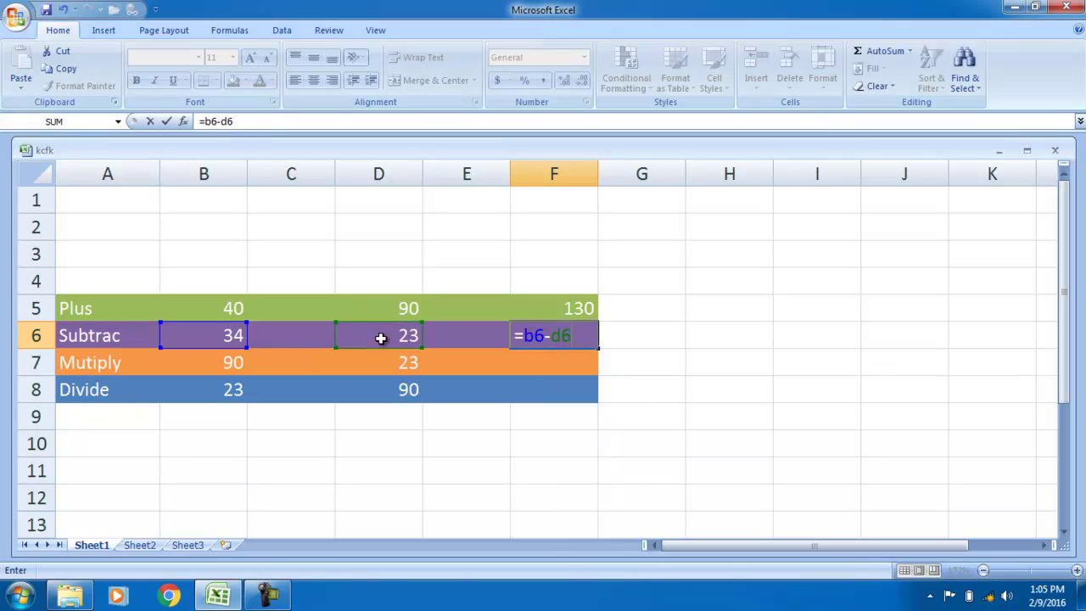
{"action": "key", "text": "Return"}
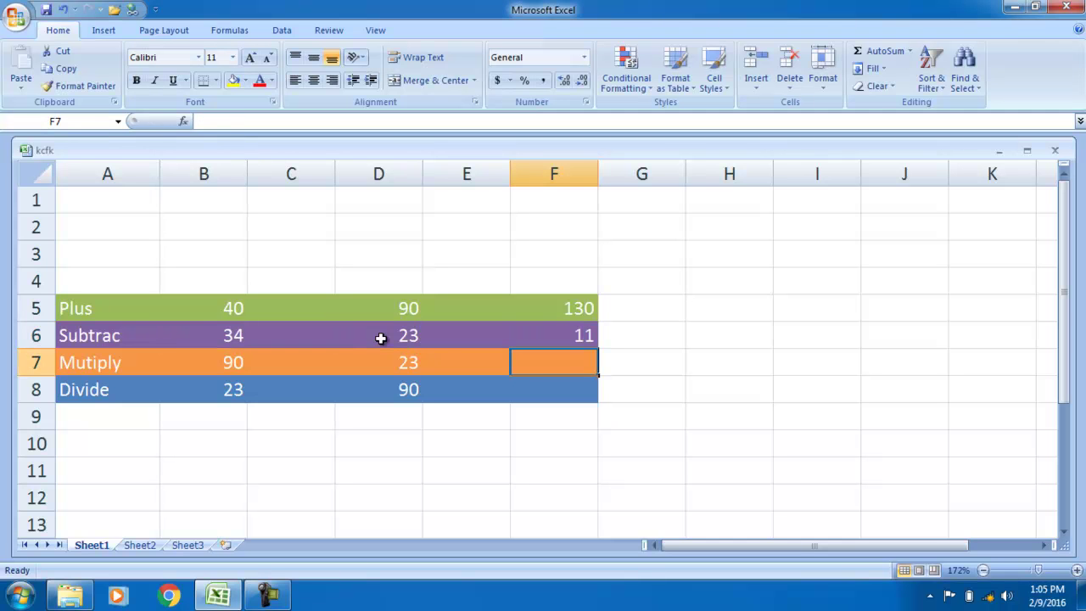
Step: Clear the subtraction formula from cell F6
{"action": "left_click", "coordinate": [557, 337]}
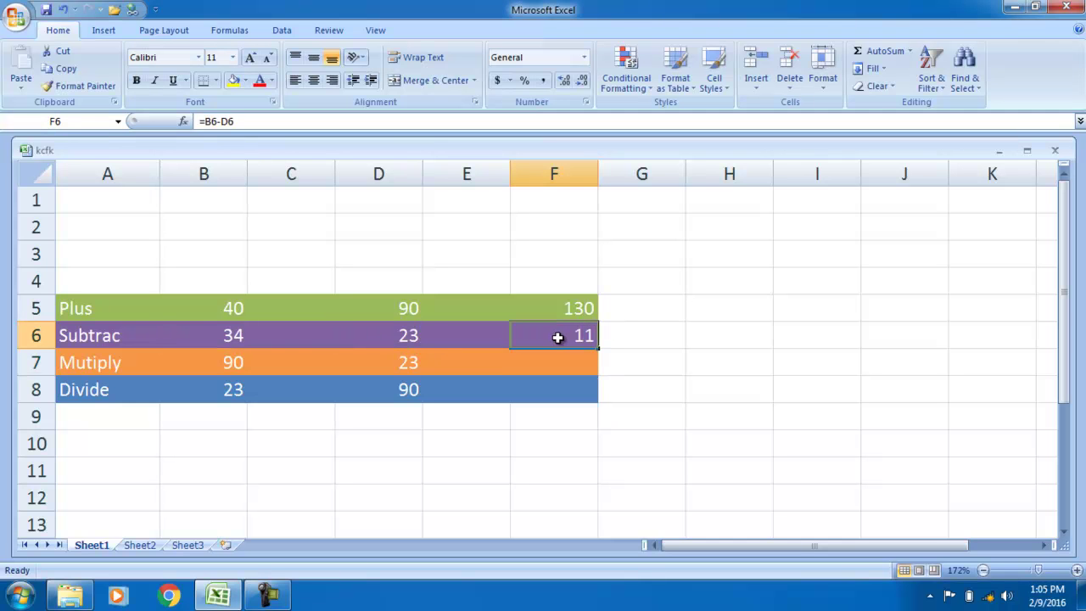
{"action": "double_click", "coordinate": [557, 337]}
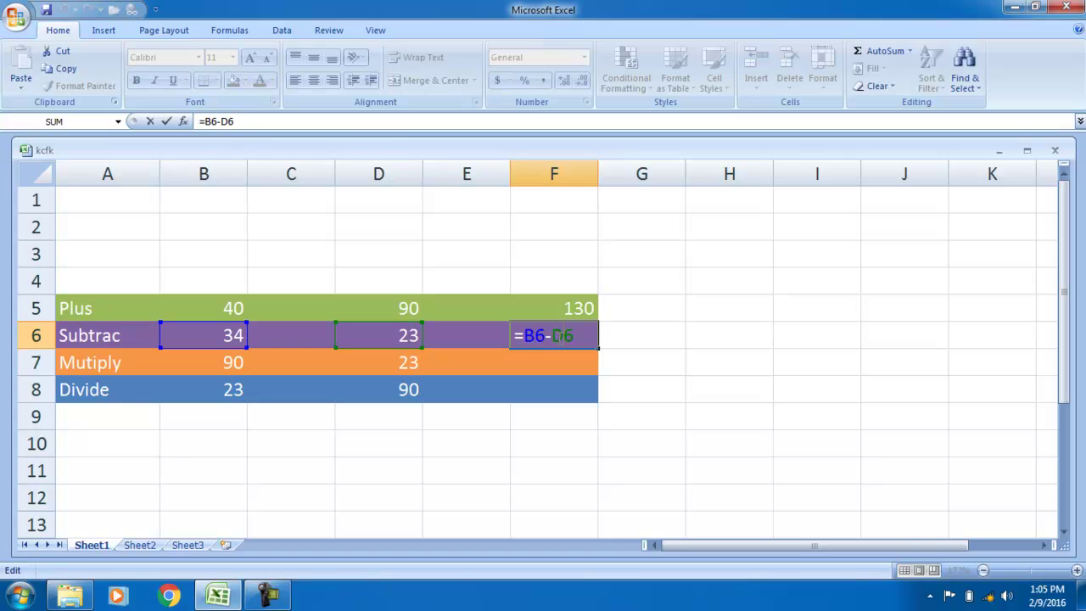
{"action": "key", "text": "BackSpace"}
{"action": "key", "text": "BackSpace"}
{"action": "key", "text": "BackSpace"}
{"action": "key", "text": "BackSpace"}
{"action": "key", "text": "BackSpace"}
{"action": "key", "text": "BackSpace"}
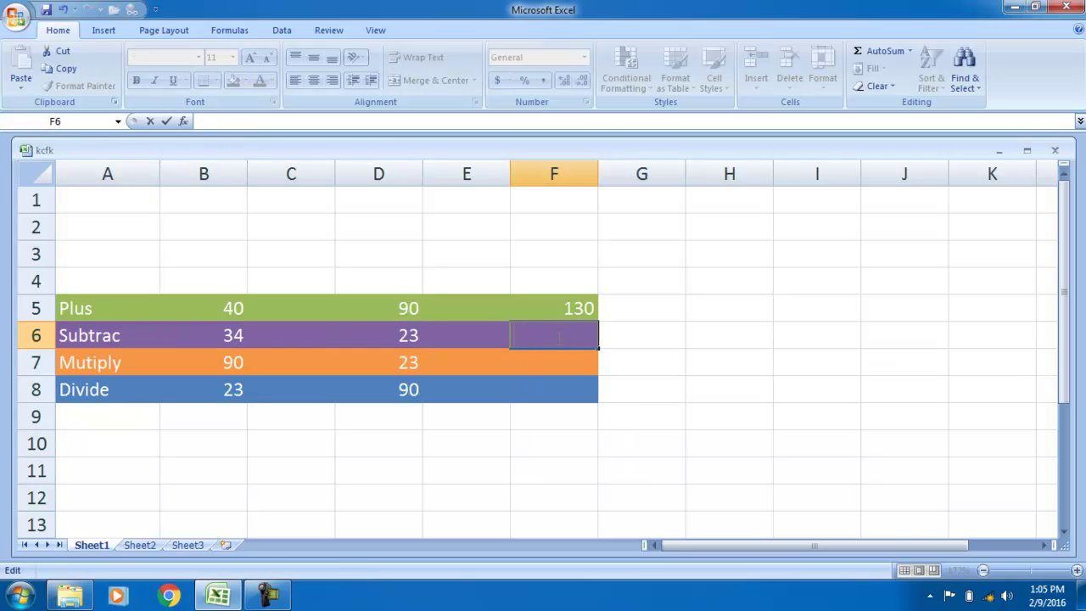
{"action": "key", "text": "Return"}
Step: Build the formula =B6-D6 in cell F6 by picking the Subtrac row's two number cells as references
{"action": "left_click", "coordinate": [557, 337]}
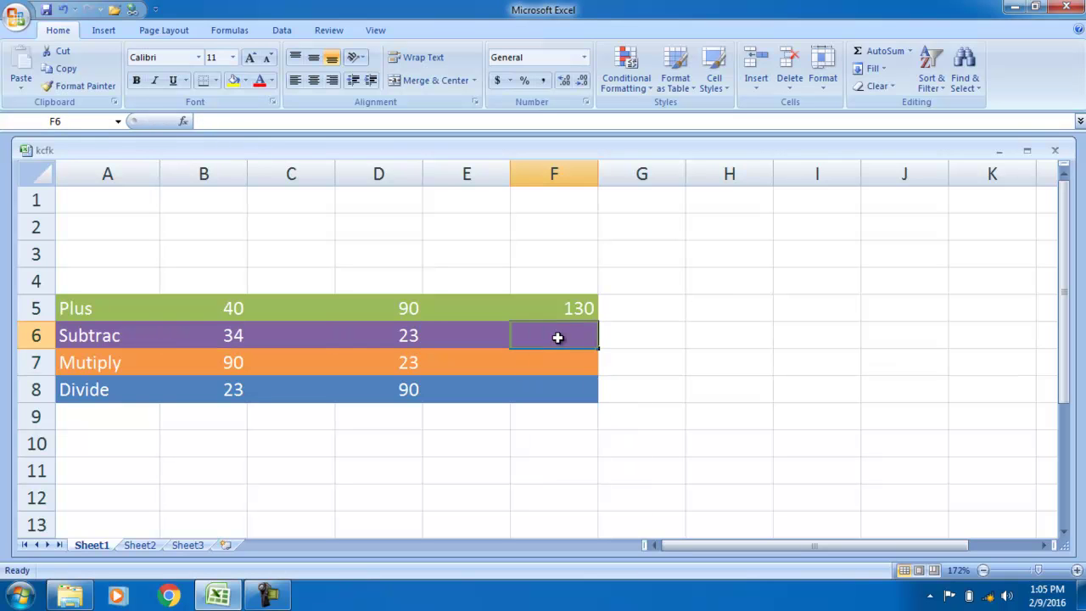
{"action": "type", "text": "="}
{"action": "left_click", "coordinate": [238, 335]}
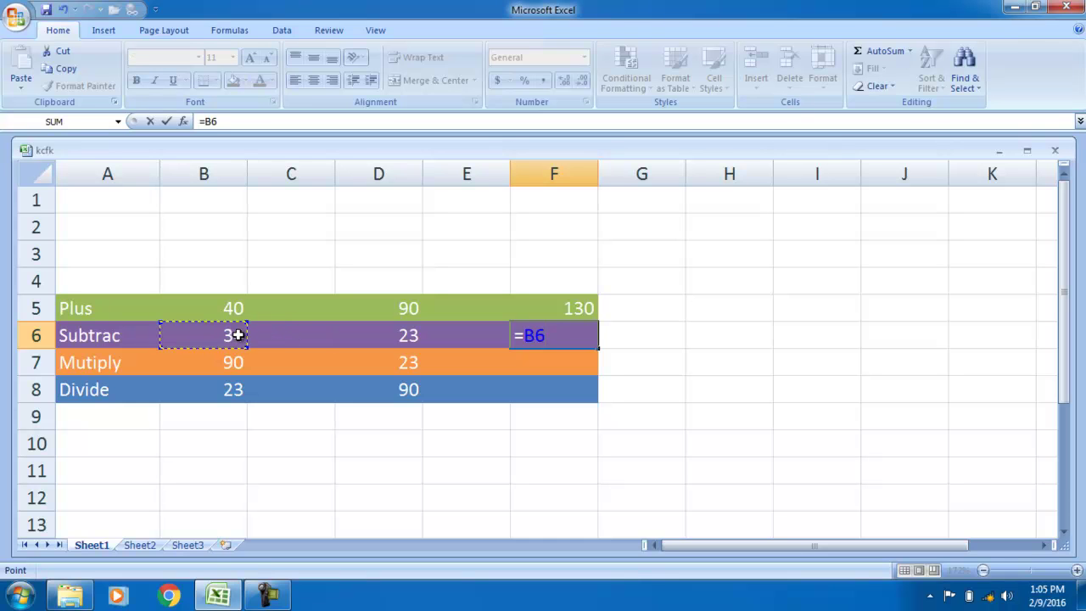
{"action": "type", "text": "-"}
{"action": "left_click", "coordinate": [403, 335]}
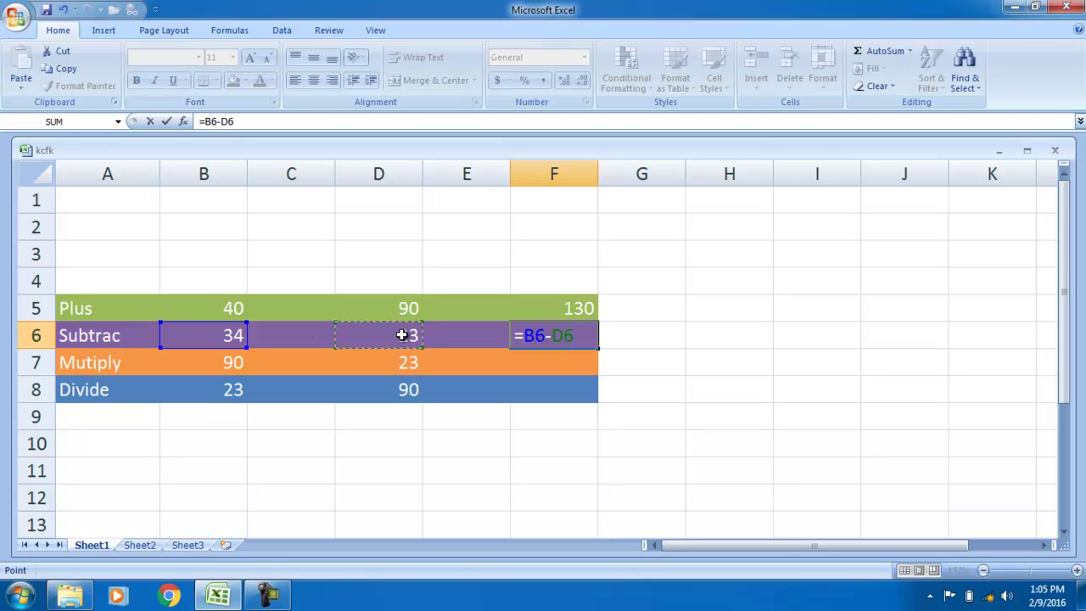
{"action": "key", "text": "Return"}
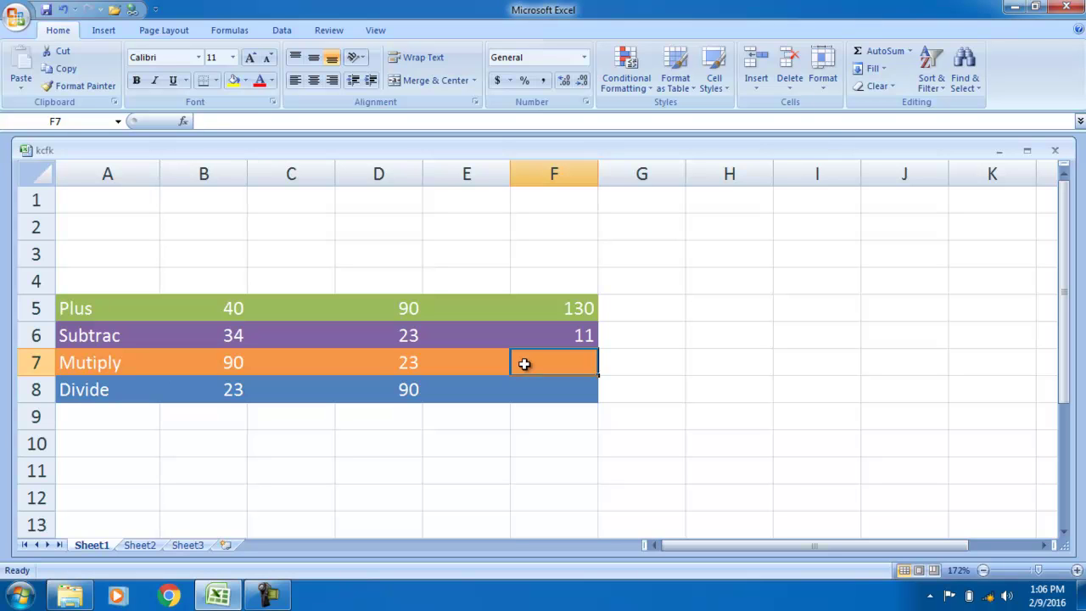
Step: Enter the multiplication formula =b7*D7 in cell F7 of the Mutiply row
{"action": "type", "text": "="}
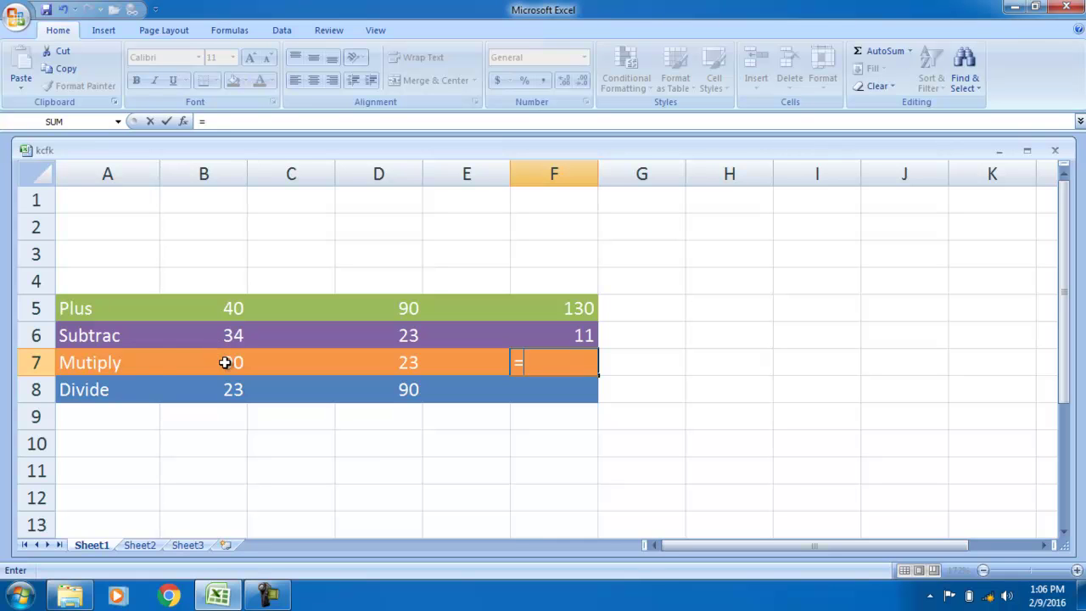
{"action": "type", "text": "b7"}
{"action": "type", "text": "*"}
{"action": "left_click", "coordinate": [395, 364]}
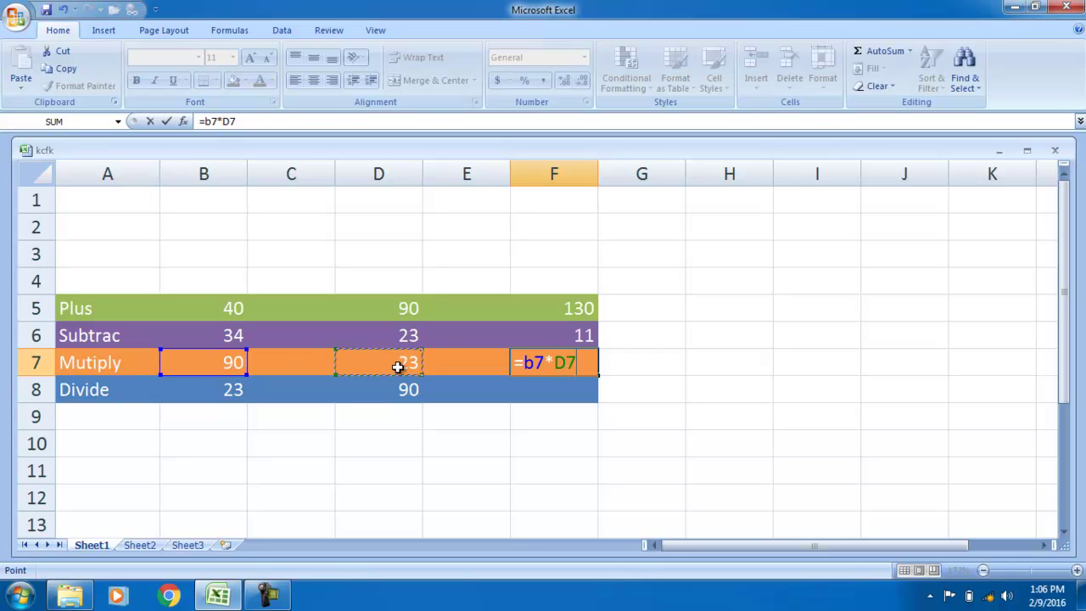
{"action": "key", "text": "Return"}
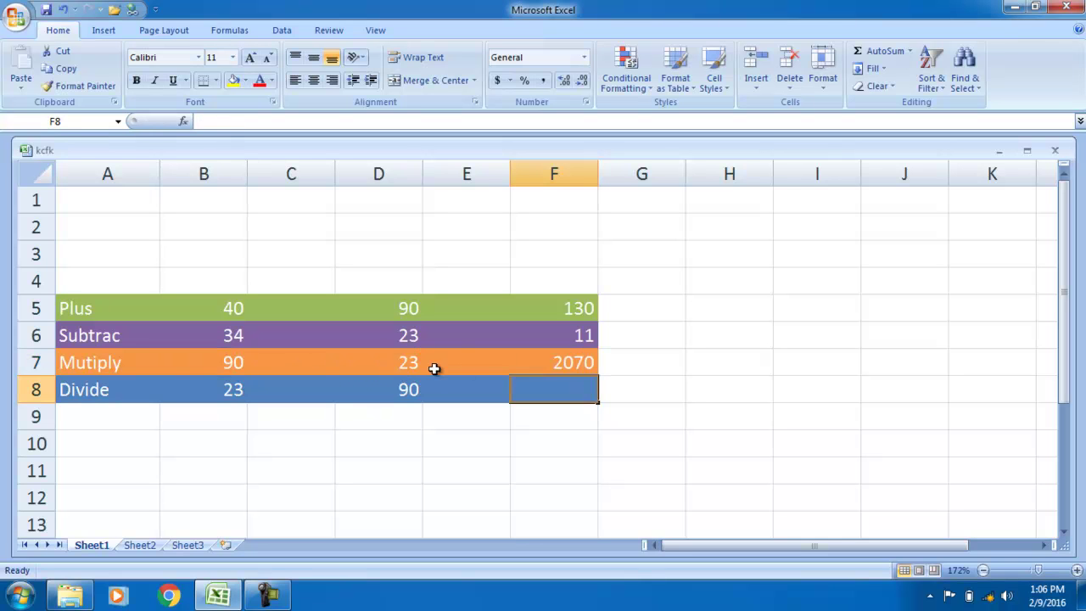
Step: Change the Mutiply row's numbers to 20 in cell B7 and 4 in cell D7
{"action": "left_click", "coordinate": [235, 362]}
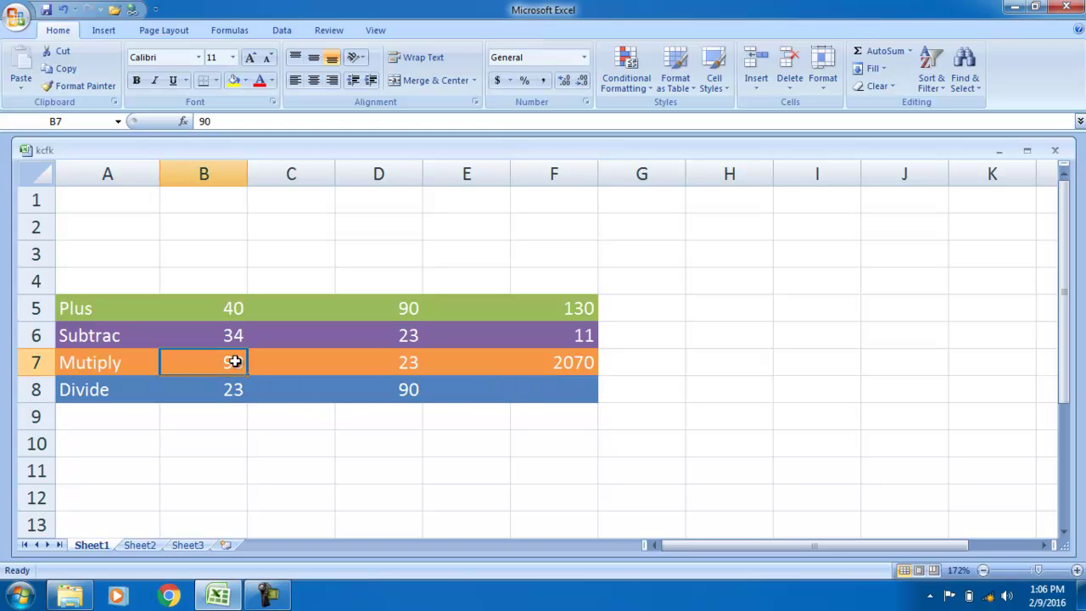
{"action": "type", "text": "20"}
{"action": "key", "text": "Tab"}
{"action": "key", "text": "Tab"}
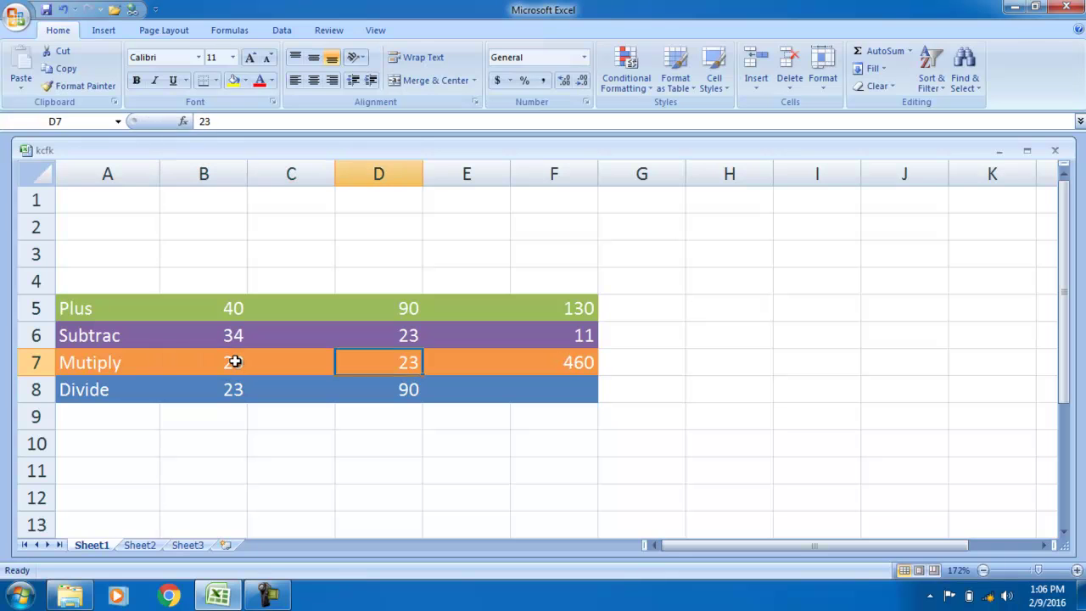
{"action": "type", "text": "4"}
{"action": "key", "text": "Tab"}
{"action": "key", "text": "Down"}
{"action": "key", "text": "Left"}
{"action": "key", "text": "Up"}
{"action": "key", "text": "Left"}
{"action": "key", "text": "Left"}
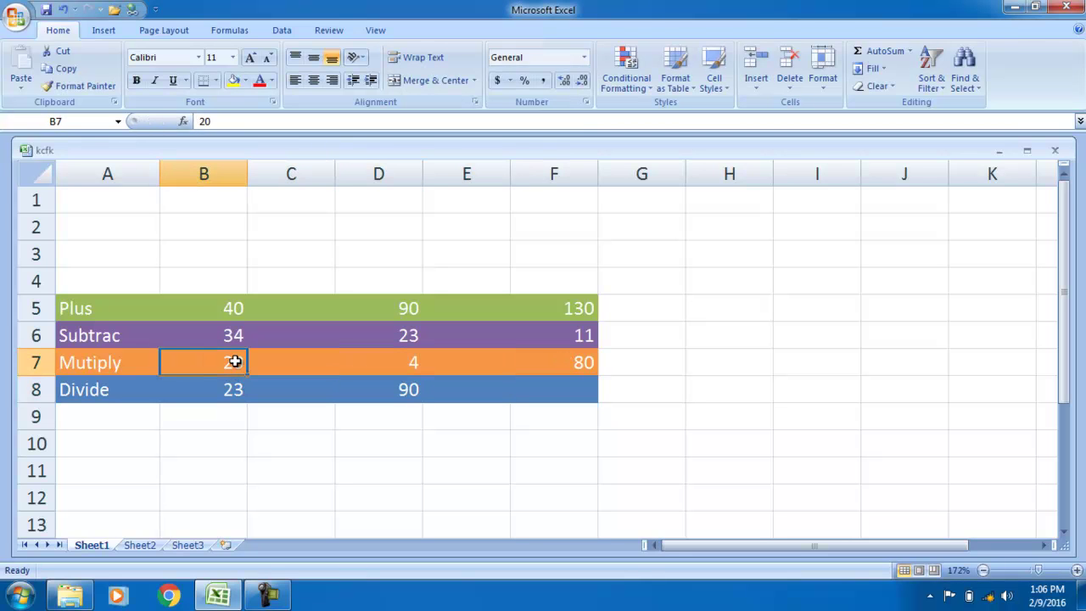
{"action": "key", "text": "Right"}
{"action": "key", "text": "Up"}
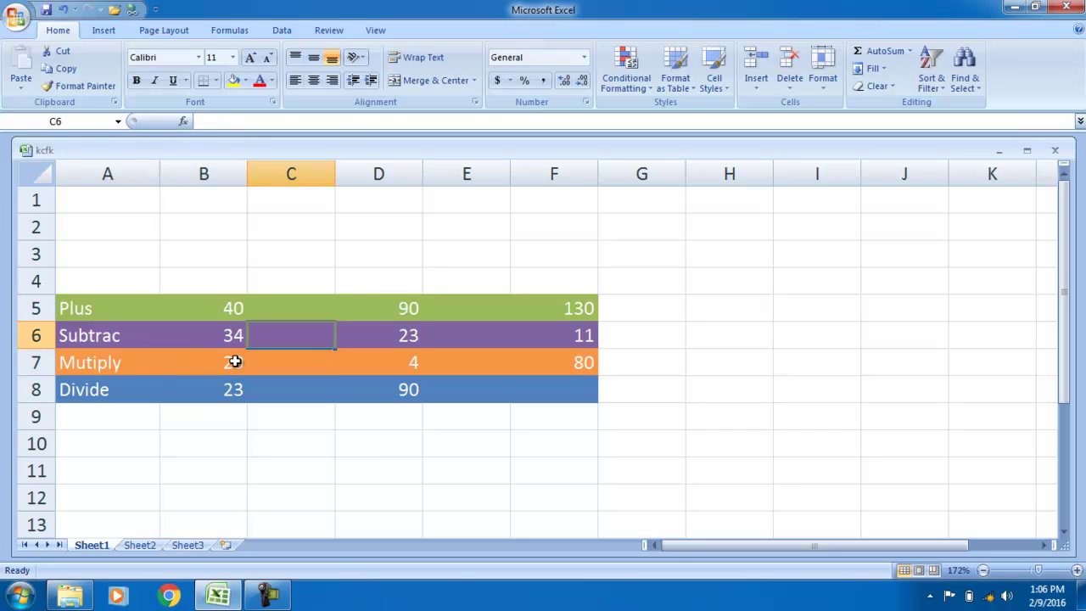
{"action": "key", "text": "Up"}
{"action": "key", "text": "Left"}
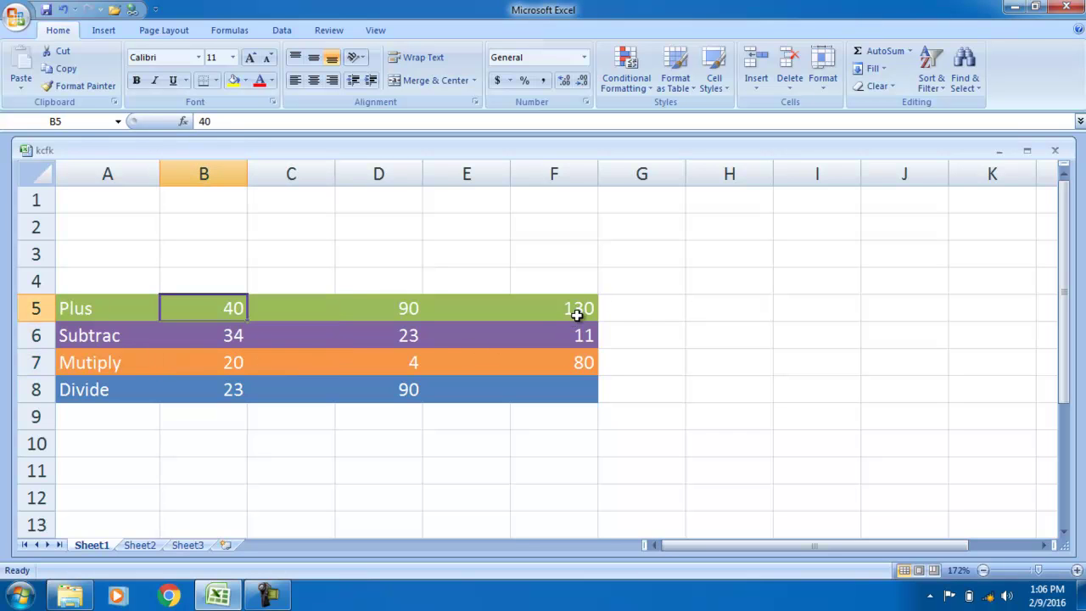
Step: Enter the division formula =B8/D8 in cell F8 of the Divide row
{"action": "left_click", "coordinate": [567, 399]}
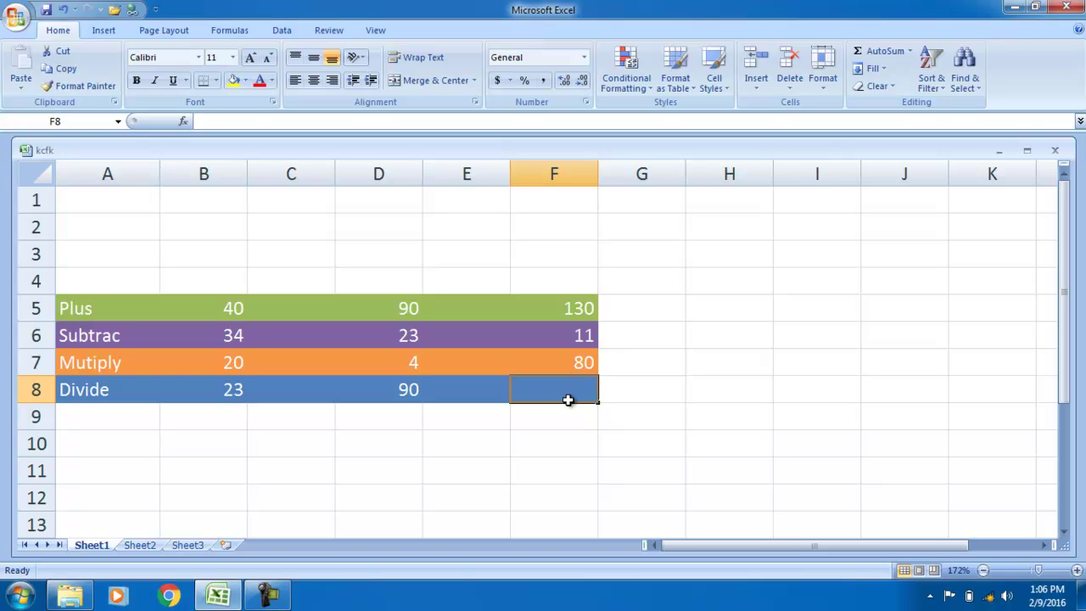
{"action": "type", "text": "="}
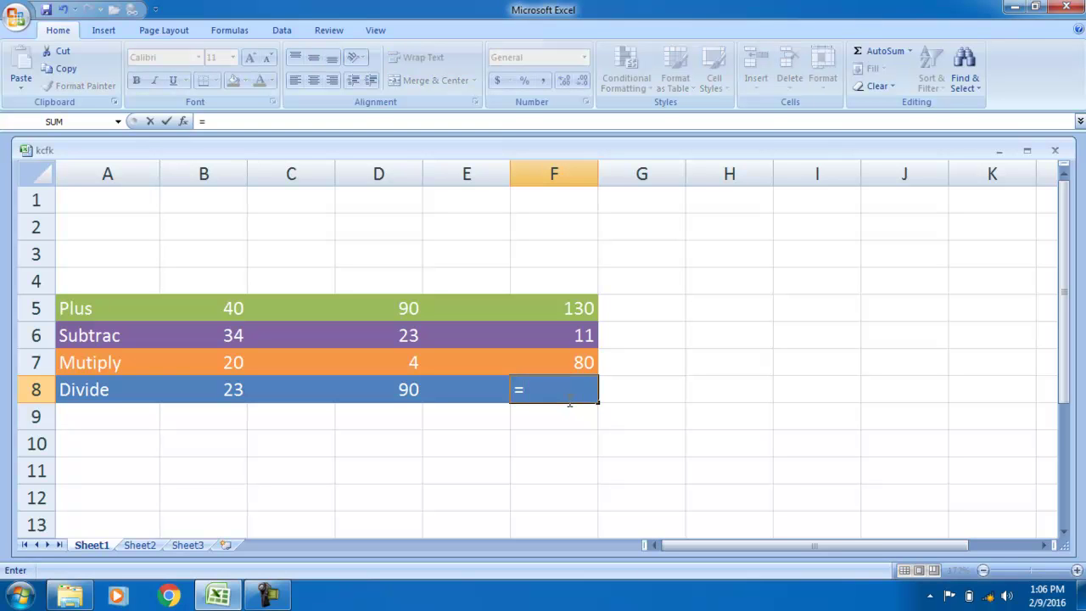
{"action": "left_click", "coordinate": [235, 389]}
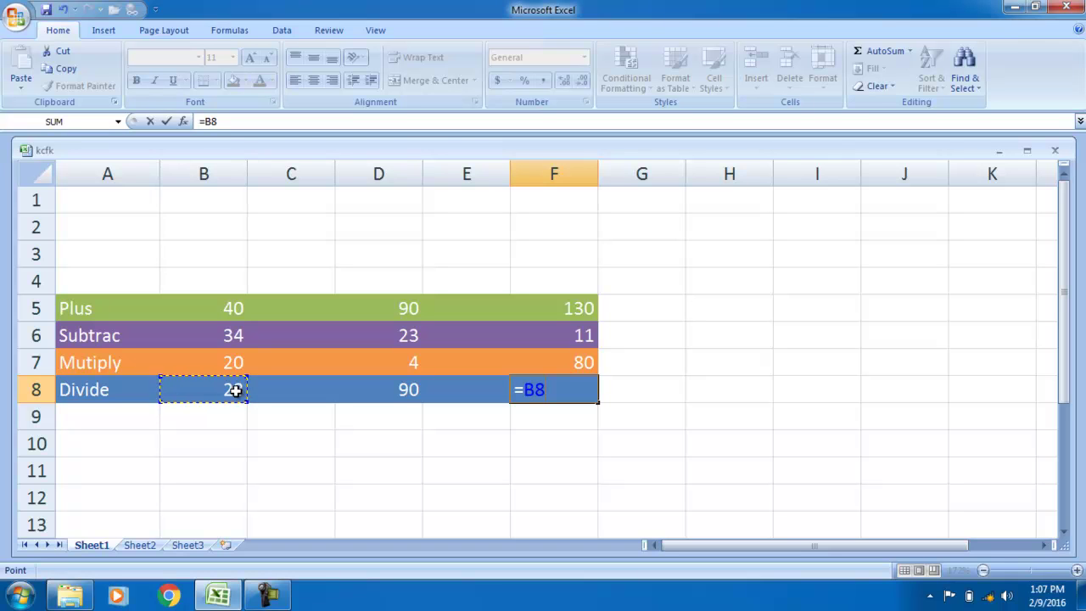
{"action": "type", "text": "//"}
{"action": "key", "text": "BackSpace"}
{"action": "left_click", "coordinate": [378, 392]}
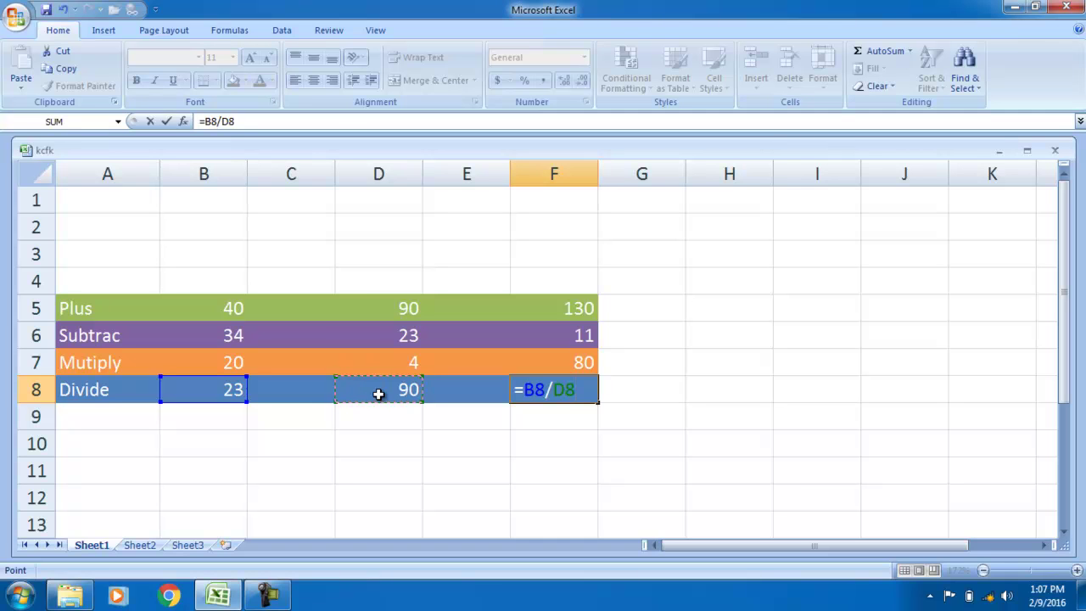
{"action": "key", "text": "Return"}
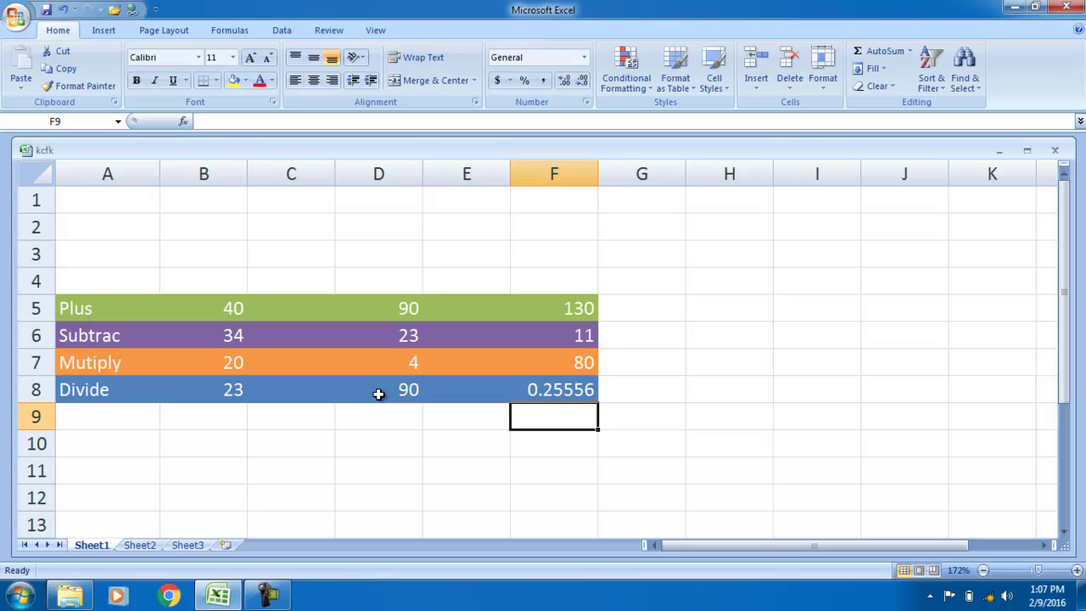
Step: Change the Divide row's numbers to 90 in cell B8 and 9 in cell D8
{"action": "key", "text": "Up"}
{"action": "key", "text": "Left"}
{"action": "key", "text": "Left"}
{"action": "key", "text": "Left"}
{"action": "key", "text": "Left"}
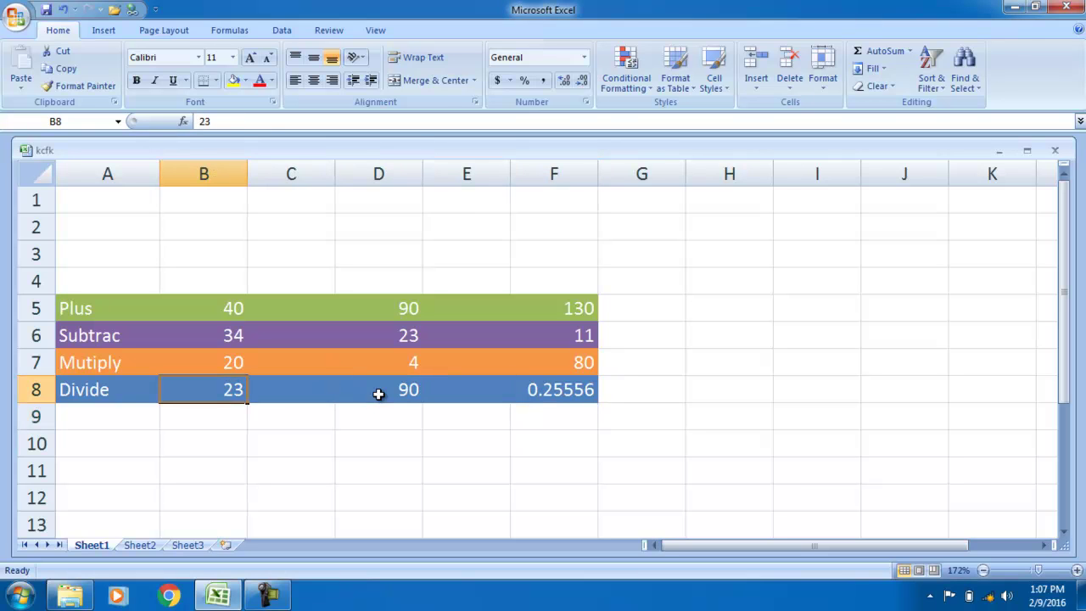
{"action": "type", "text": "90"}
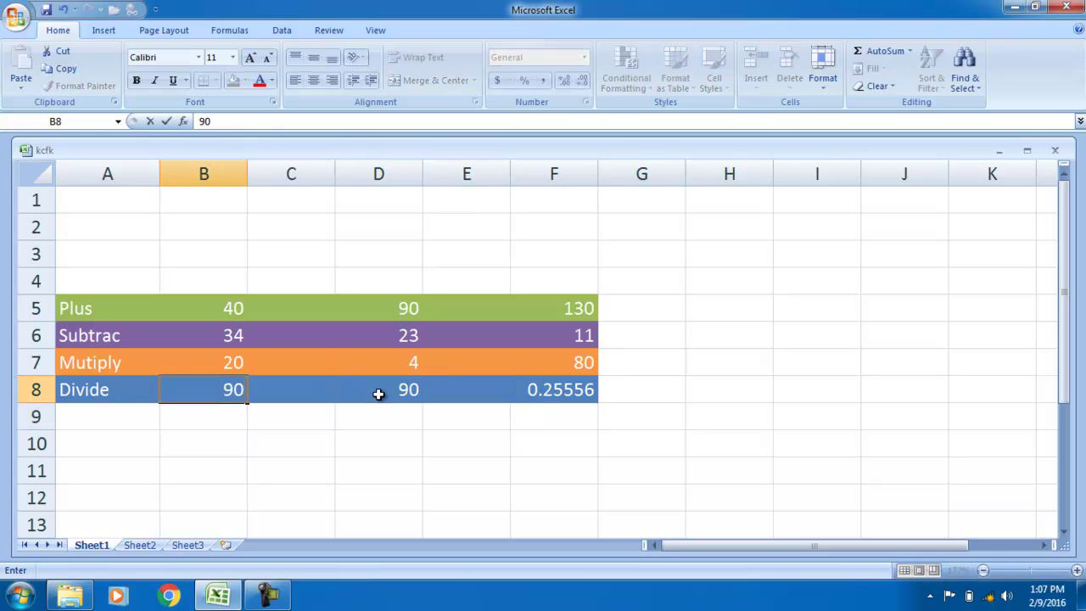
{"action": "key", "text": "Tab"}
{"action": "key", "text": "Right"}
{"action": "key", "text": "Left"}
{"action": "key", "text": "Right"}
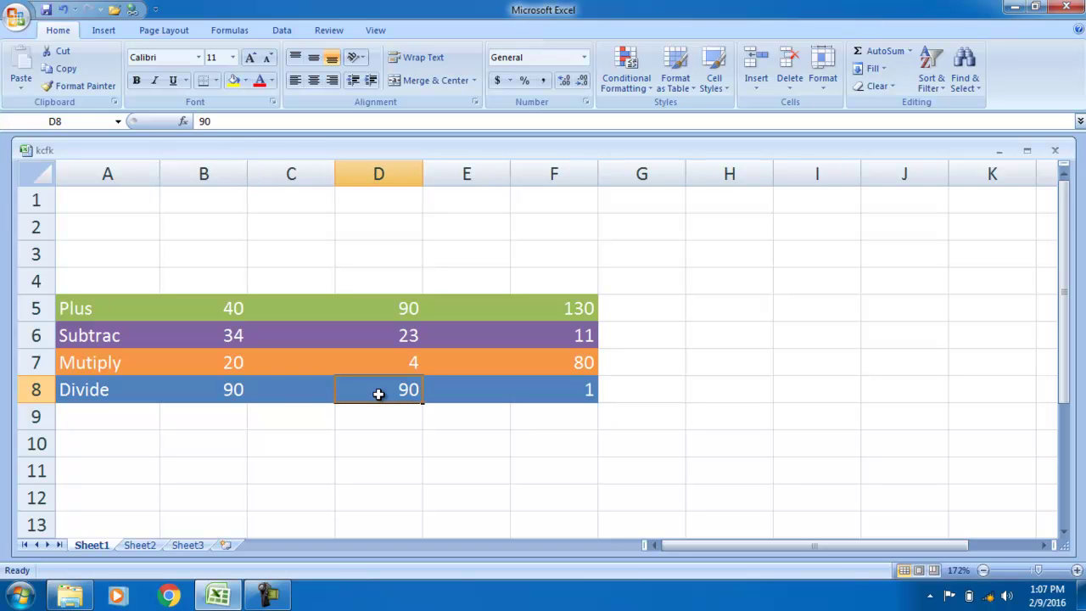
{"action": "type", "text": "9"}
{"action": "key", "text": "Return"}
{"action": "key", "text": "Up"}
{"action": "key", "text": "Left"}
{"action": "key", "text": "Left"}
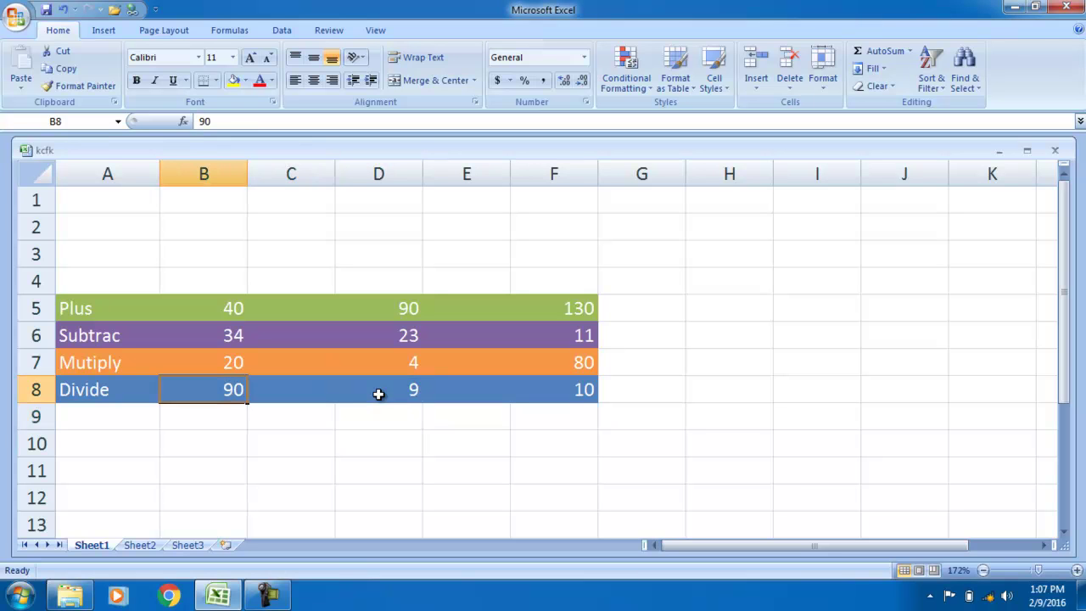
{"action": "key", "text": "Right"}
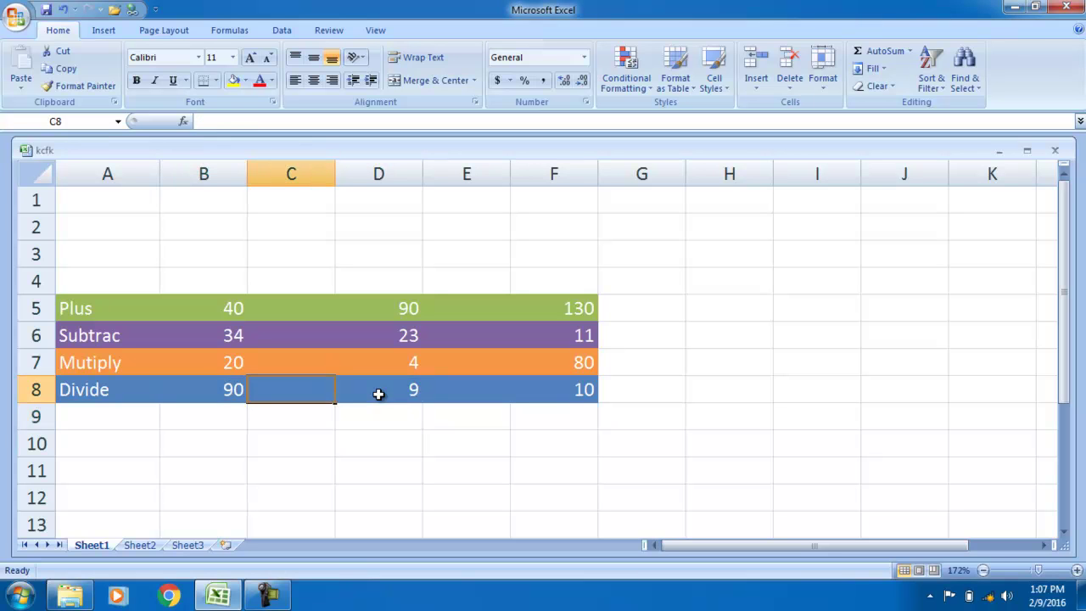
{"action": "key", "text": "Right"}
{"action": "key", "text": "Up"}
{"action": "key", "text": "Up"}
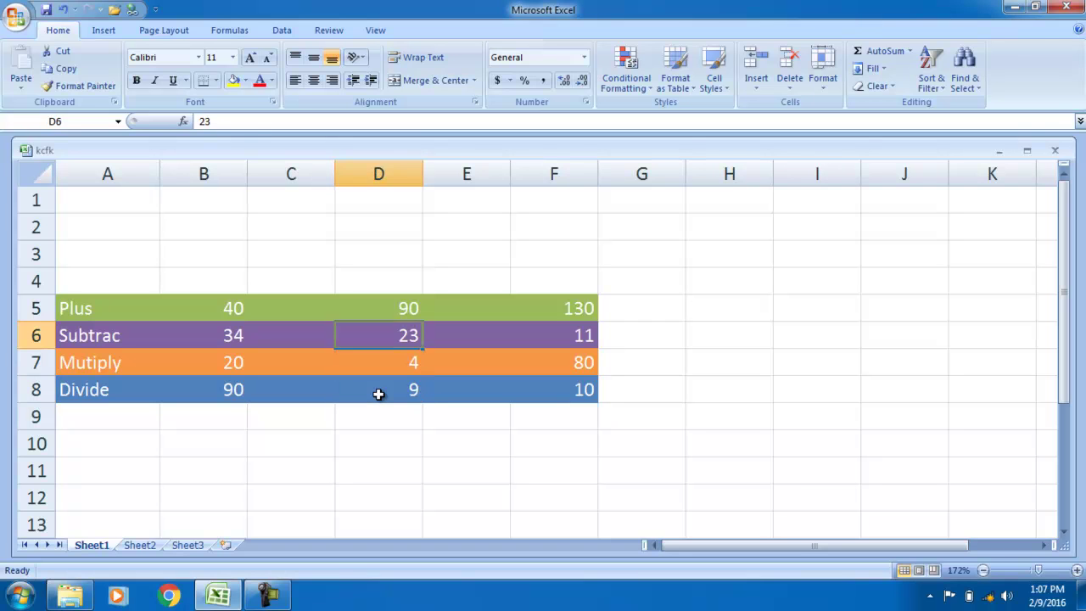
{"action": "key", "text": "Left"}
{"action": "key", "text": "Left"}
{"action": "key", "text": "Up"}
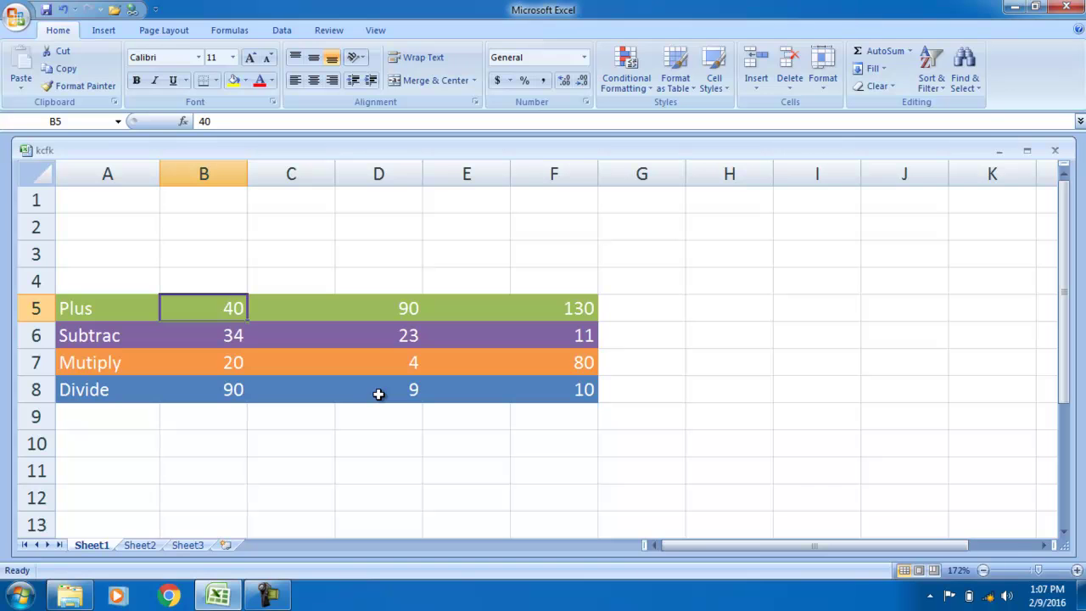
Step: Minimize the spreadsheet window to show the desktop
{"action": "left_click", "coordinate": [1016, 9]}
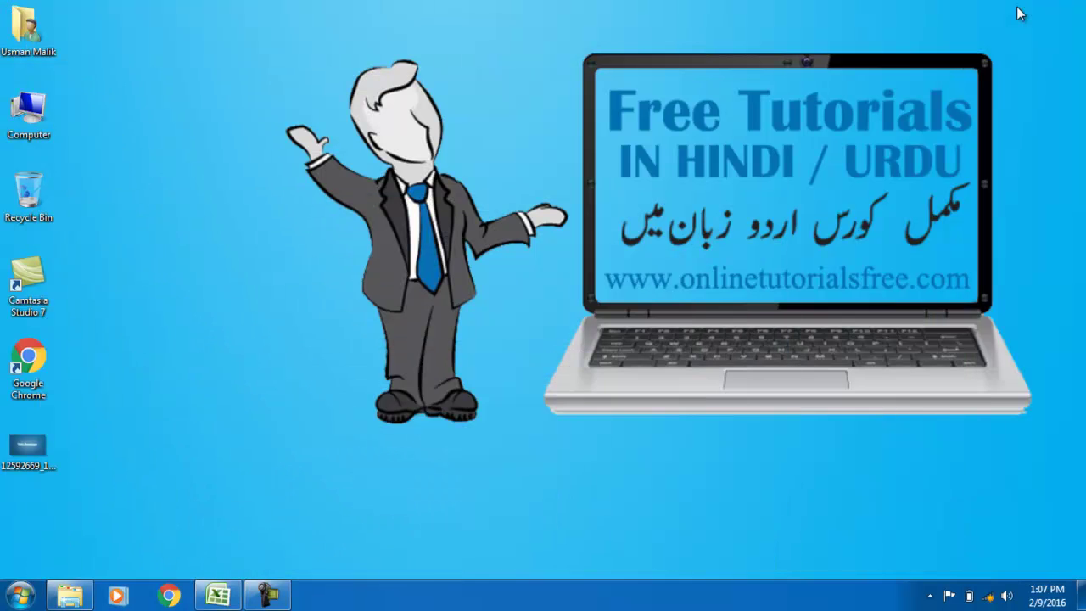